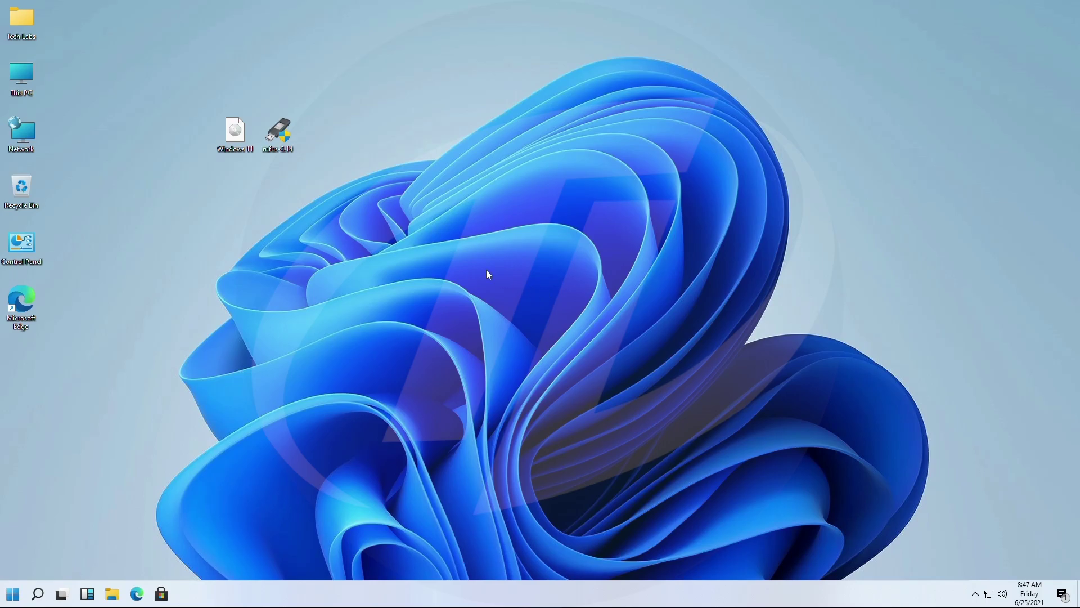
- Launch Rufus 3.14, enable listing of USB hard drives, and select the EFI (Disk 1) [240 GB] device
{"action": "double_click", "coordinate": [278, 137]}
{"action": "left_click", "coordinate": [492, 371]}
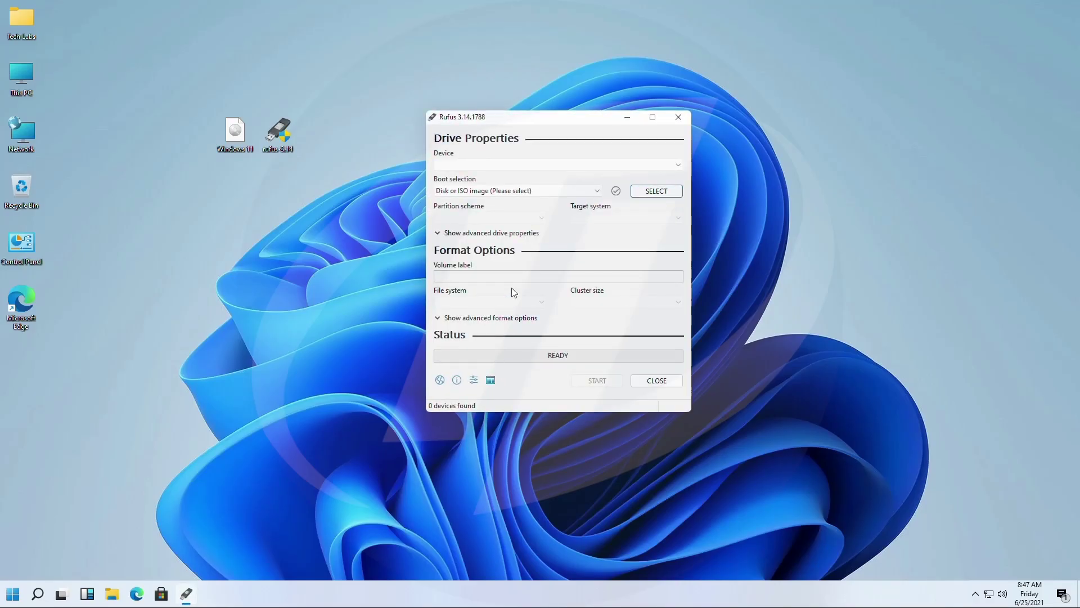
{"action": "left_click", "coordinate": [498, 233]}
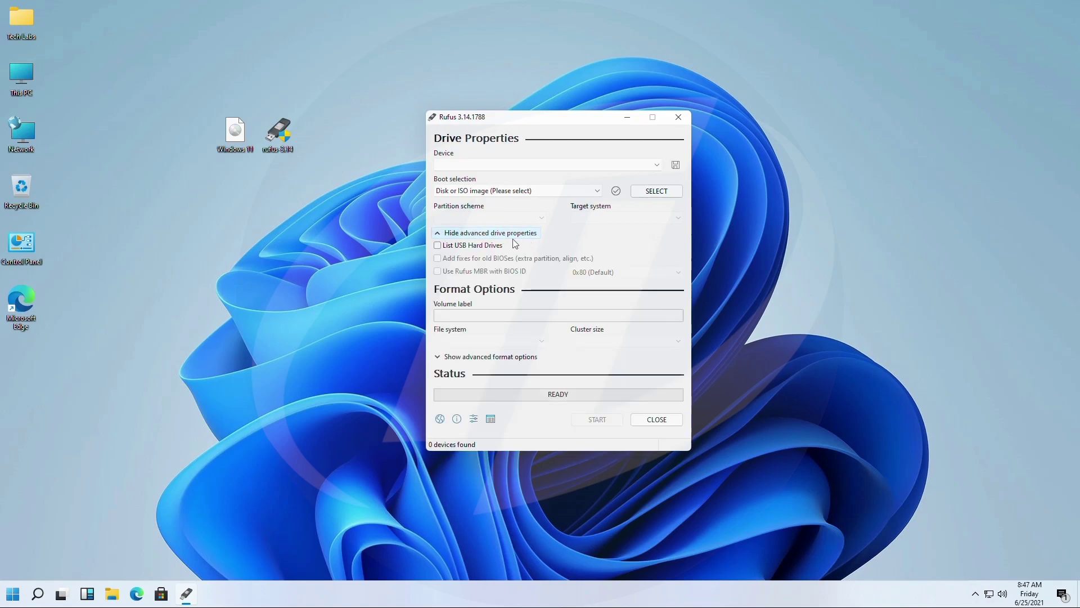
{"action": "left_click", "coordinate": [489, 247]}
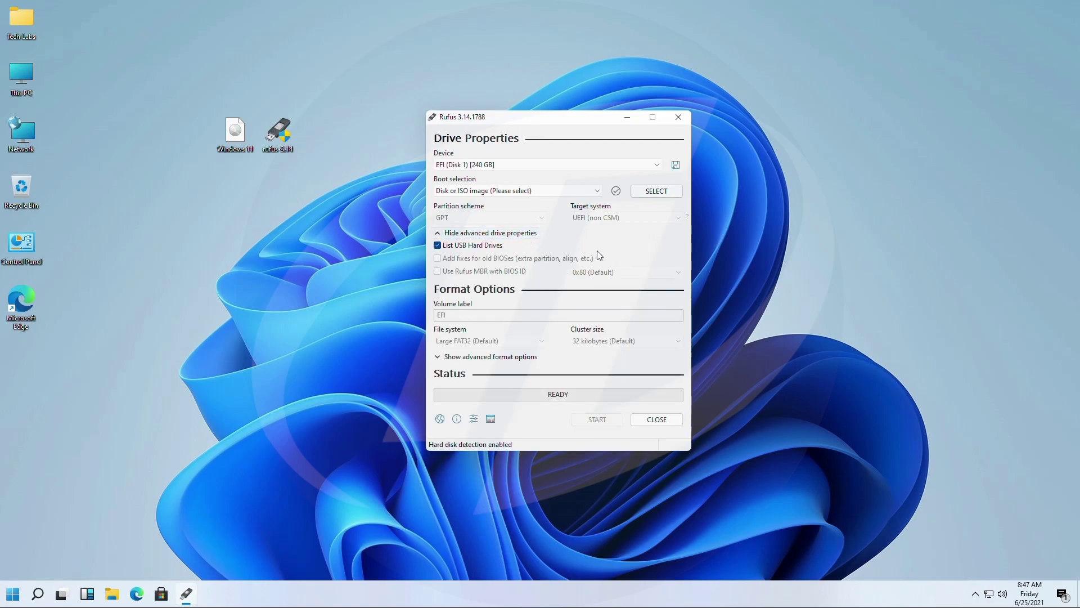
{"action": "left_click", "coordinate": [562, 165]}
{"action": "left_click", "coordinate": [554, 176]}
- Load Windows 11.iso from the desktop as the boot image and set the image option to Windows To Go
{"action": "left_click_drag", "start_coordinate": [237, 135], "coordinate": [610, 214]}
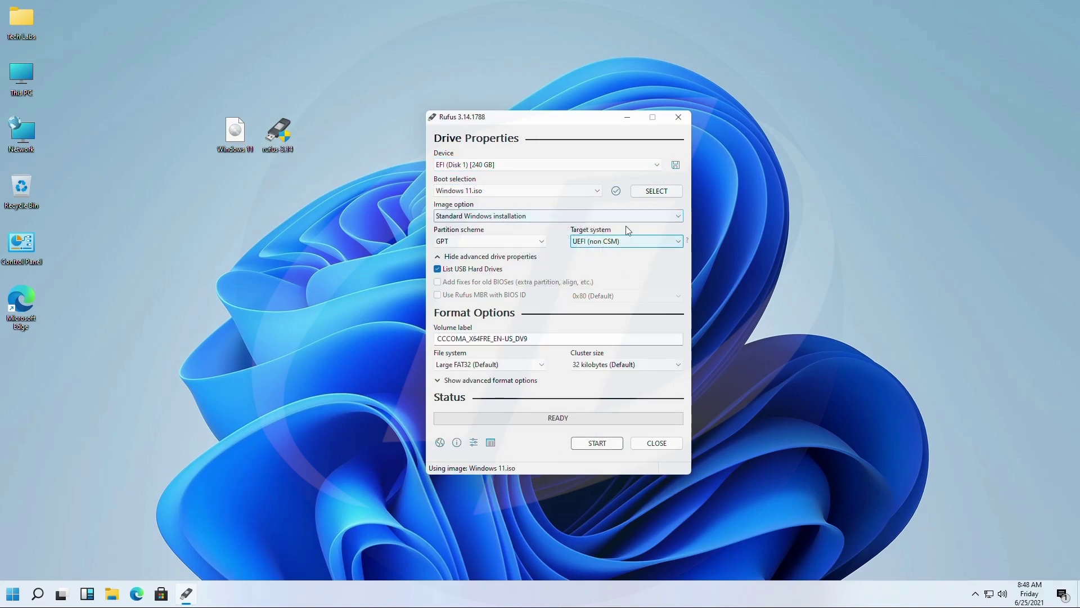
{"action": "left_click", "coordinate": [629, 215]}
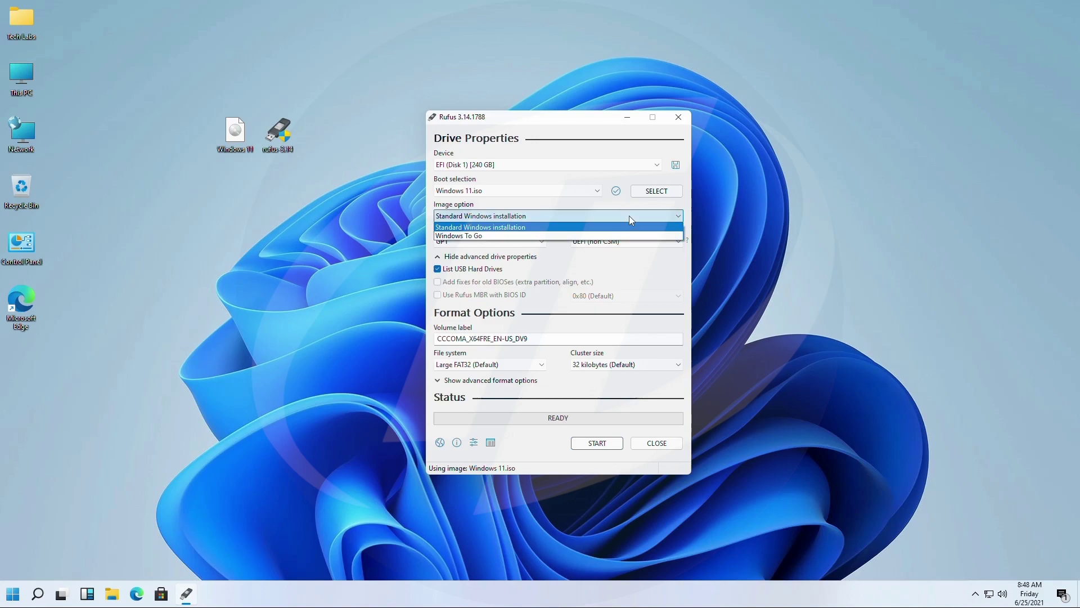
{"action": "left_click", "coordinate": [572, 231]}
- Set the volume label to Windows 11
{"action": "double_click", "coordinate": [495, 338]}
{"action": "type", "text": "Wi"}
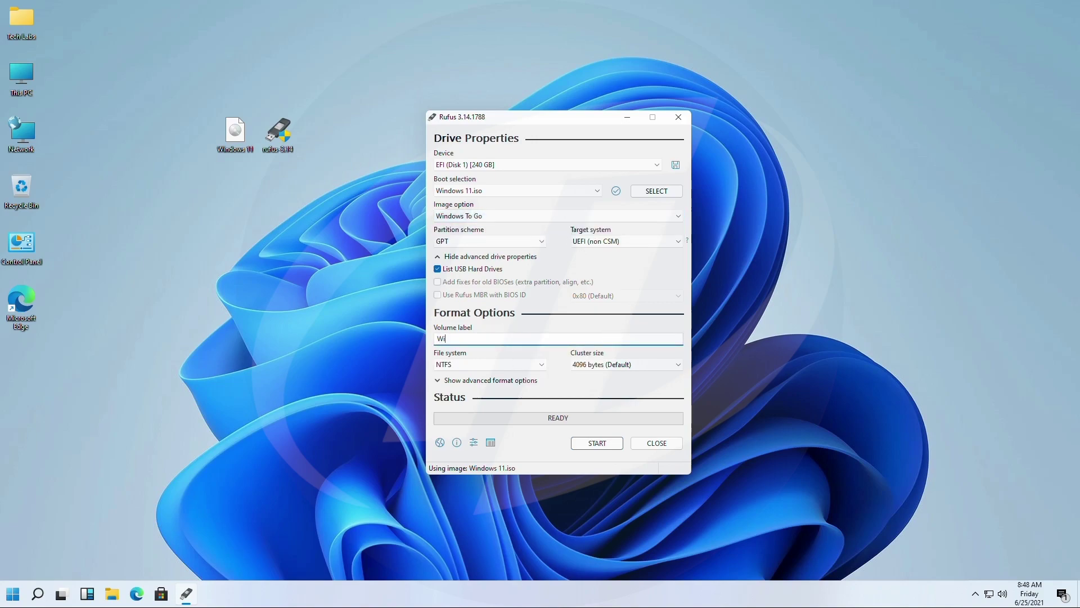
{"action": "type", "text": "ndows 11"}
- Start writing the drive with the Windows 11 Pro version and confirm erasing all data on the device
{"action": "left_click", "coordinate": [597, 442]}
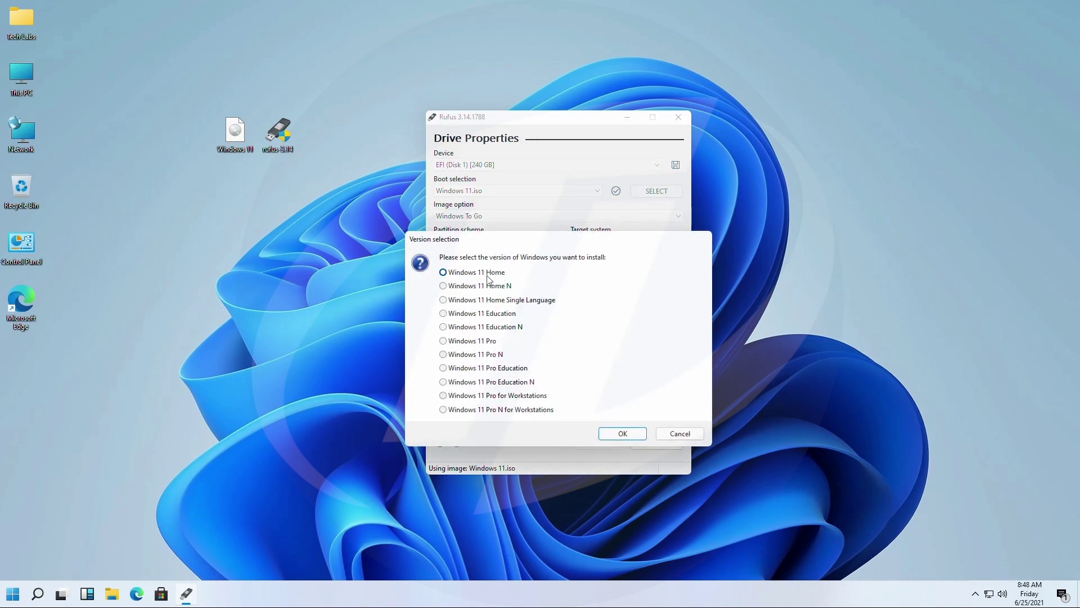
{"action": "left_click", "coordinate": [472, 342]}
{"action": "left_click", "coordinate": [622, 434]}
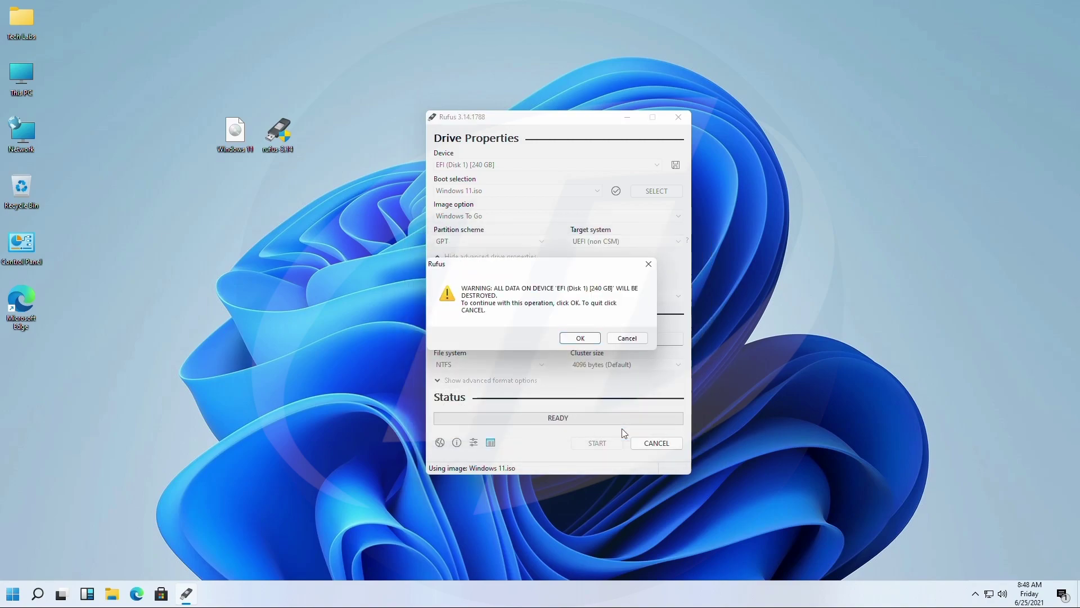
{"action": "left_click", "coordinate": [580, 338]}
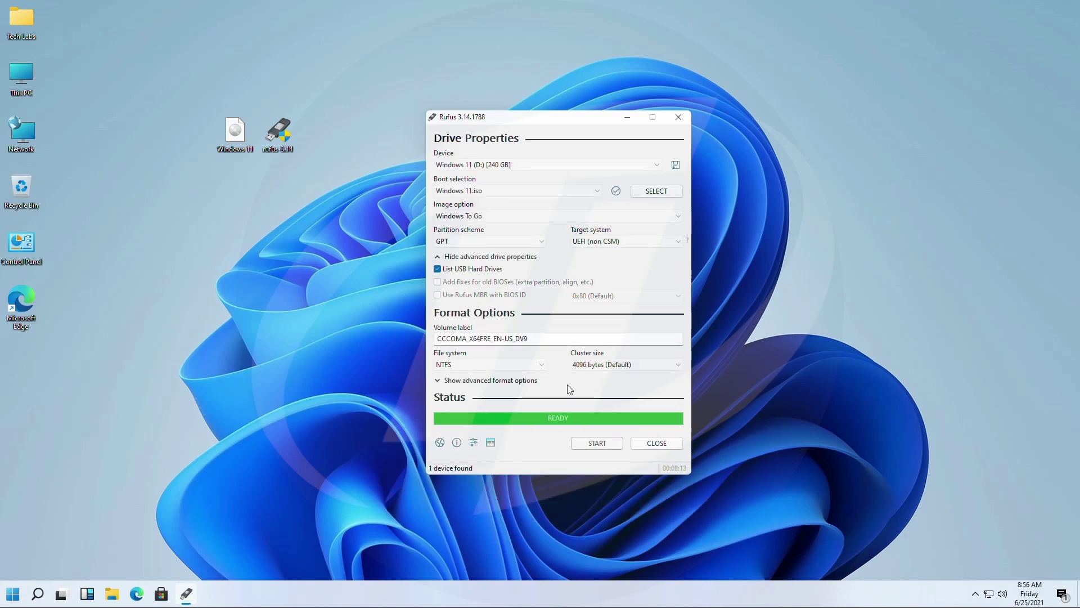
- Close Rufus and restart the computer
{"action": "left_click", "coordinate": [658, 443]}
{"action": "left_click", "coordinate": [12, 594]}
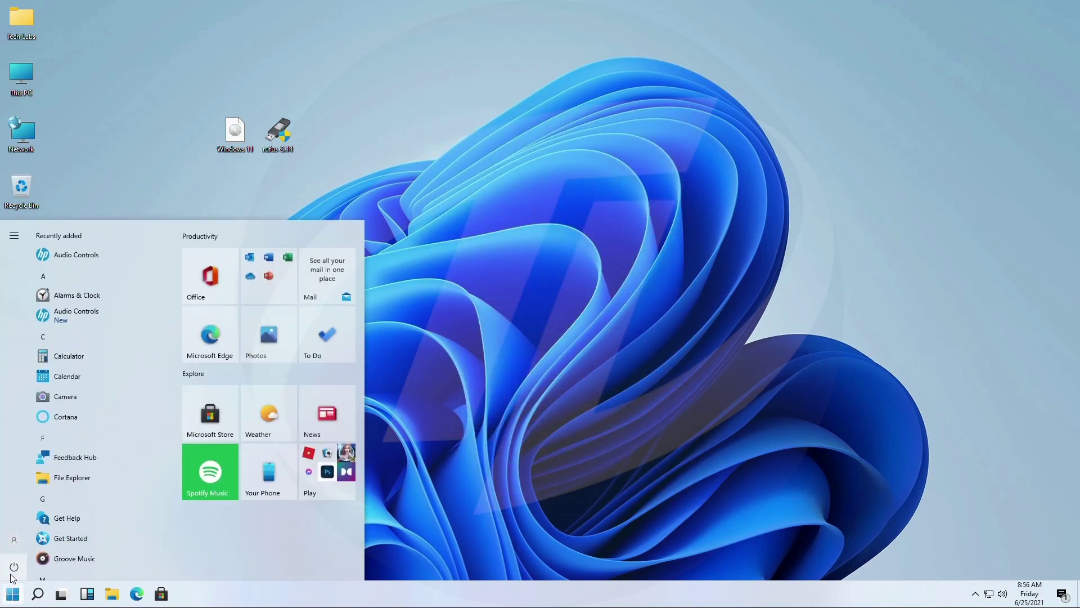
{"action": "left_click", "coordinate": [14, 566]}
{"action": "left_click", "coordinate": [49, 518]}
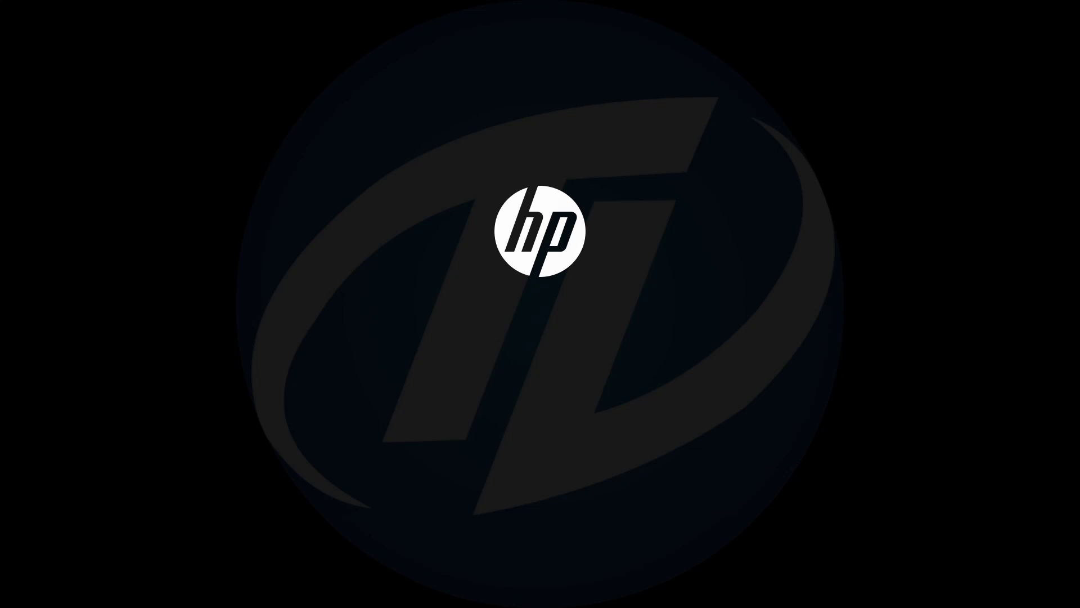
- Open the boot menu during startup and boot from the UEFI Seagate BUP Slim drive
{"action": "key", "text": "F9"}
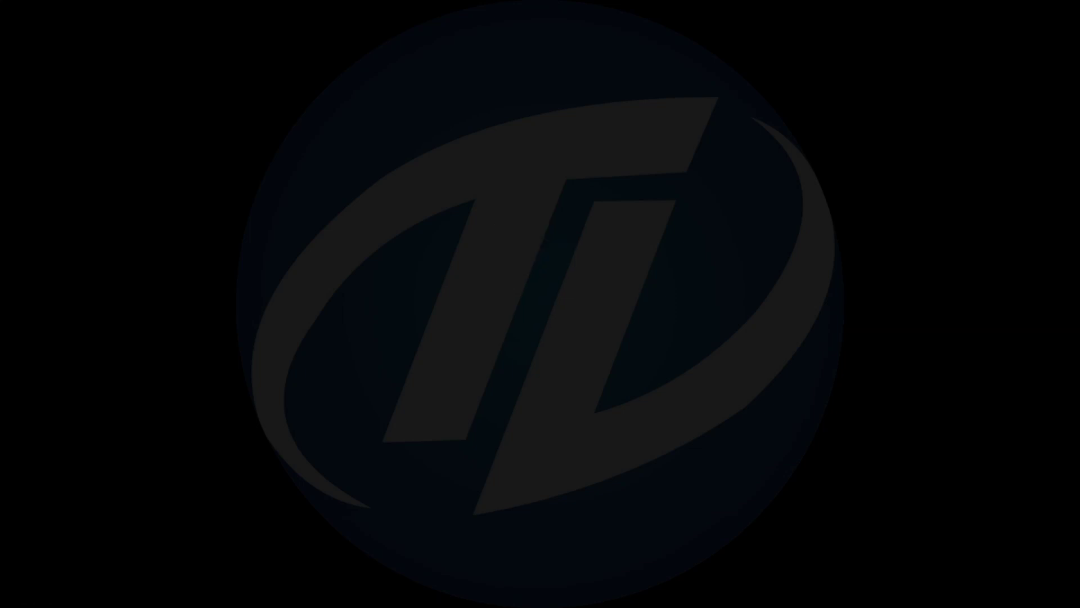
{"action": "key", "text": "Down"}
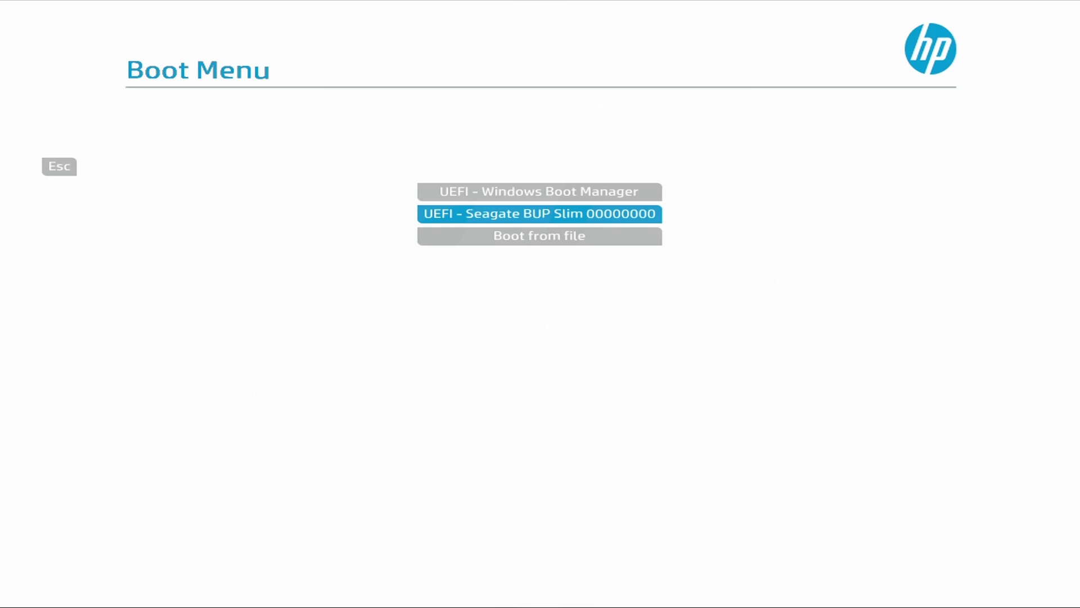
{"action": "key", "text": "Return"}
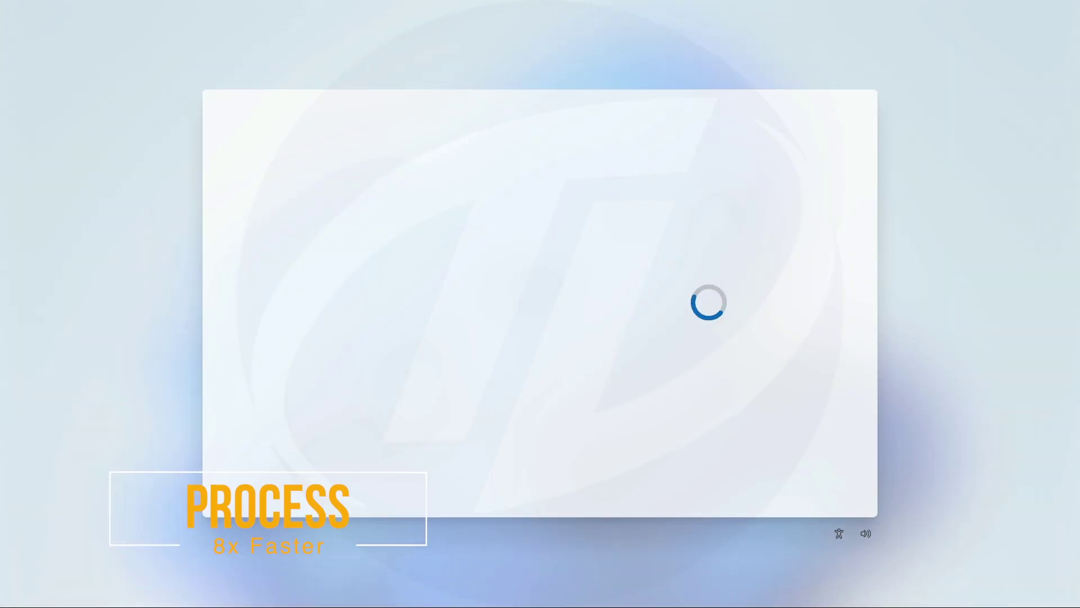
- Go through the first Windows setup pages and accept the License Agreement
{"action": "left_click", "coordinate": [795, 485]}
{"action": "left_click", "coordinate": [809, 479]}
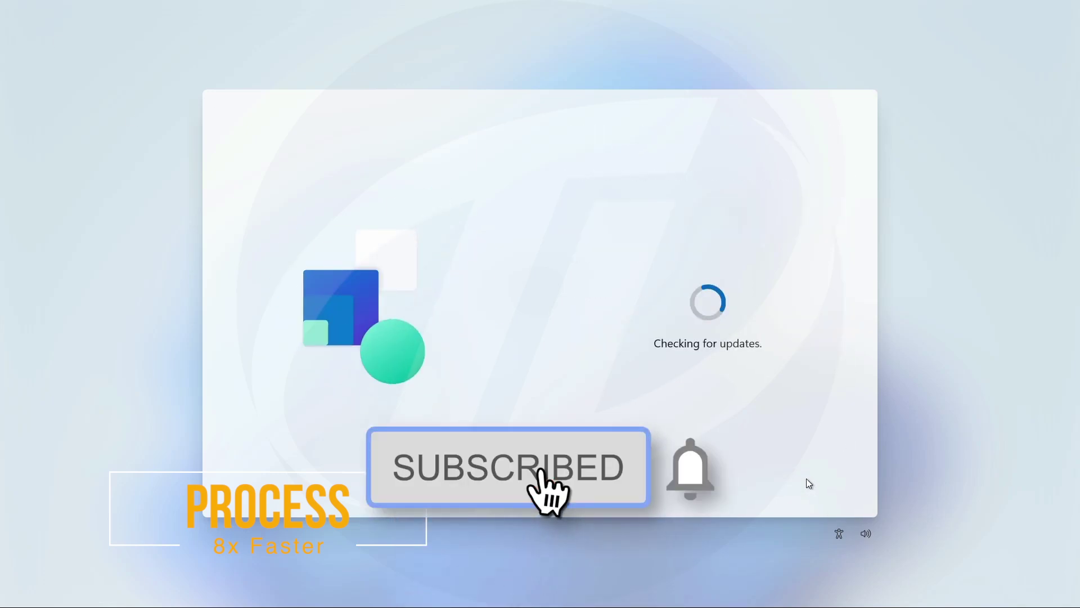
{"action": "scroll", "coordinate": [744, 405], "scroll_direction": "down", "scroll_amount": 5}
{"action": "scroll", "coordinate": [745, 405], "scroll_direction": "down", "scroll_amount": 15}
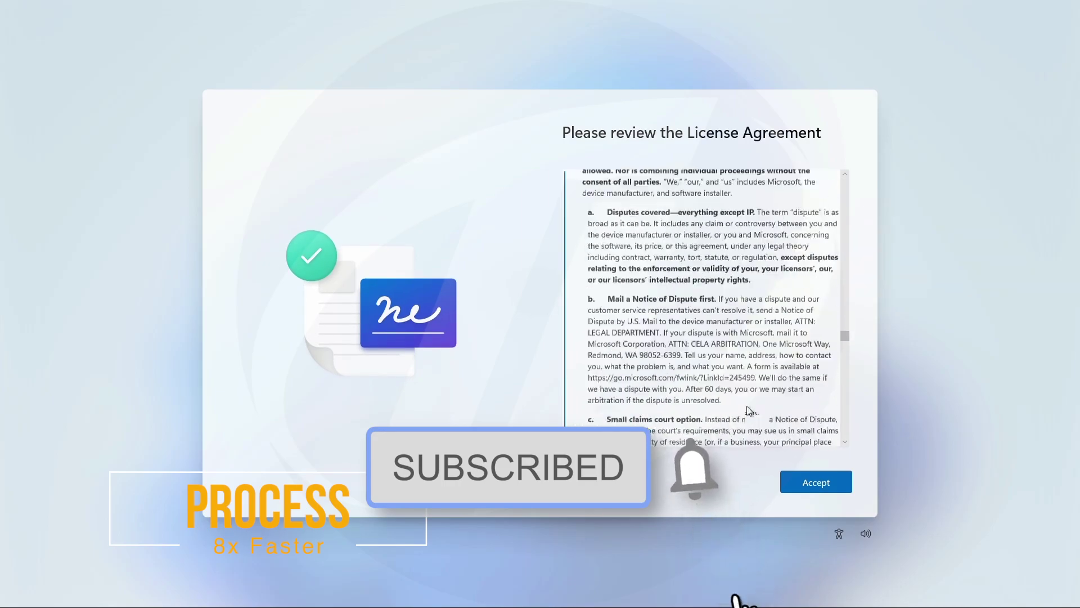
{"action": "left_click", "coordinate": [805, 479]}
- Set up the device for personal use with a local account named Tech Labs and complete the remaining setup pages
{"action": "left_click", "coordinate": [709, 219]}
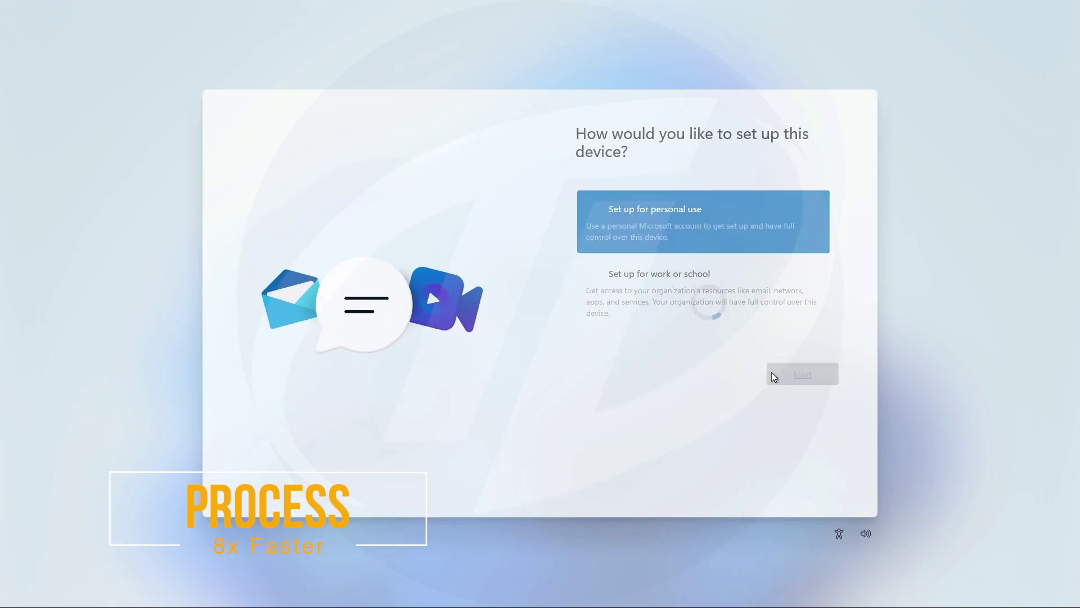
{"action": "left_click", "coordinate": [802, 375]}
{"action": "left_click", "coordinate": [585, 318]}
{"action": "left_click", "coordinate": [576, 345]}
{"action": "left_click", "coordinate": [684, 480]}
{"action": "type", "text": "TechLab"}
{"action": "key", "text": "Return"}
{"action": "left_click", "coordinate": [811, 490]}
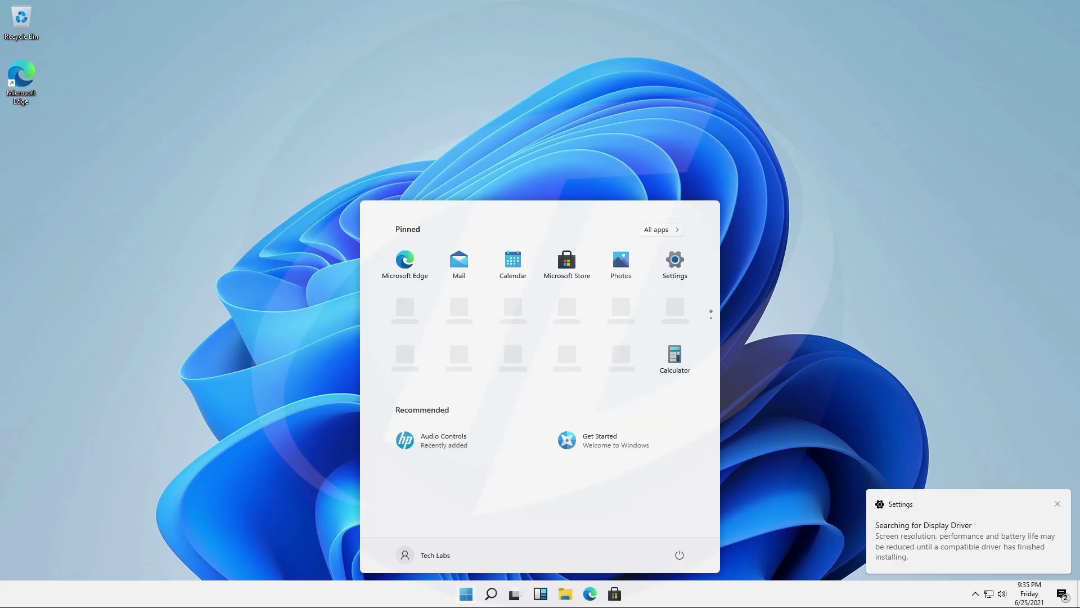
- Add the Computer, User's Files, Network and Control Panel icons to the desktop through the theme's desktop icon settings, and close Settings
{"action": "left_click", "coordinate": [804, 298]}
{"action": "right_click", "coordinate": [666, 270]}
{"action": "left_click", "coordinate": [670, 378]}
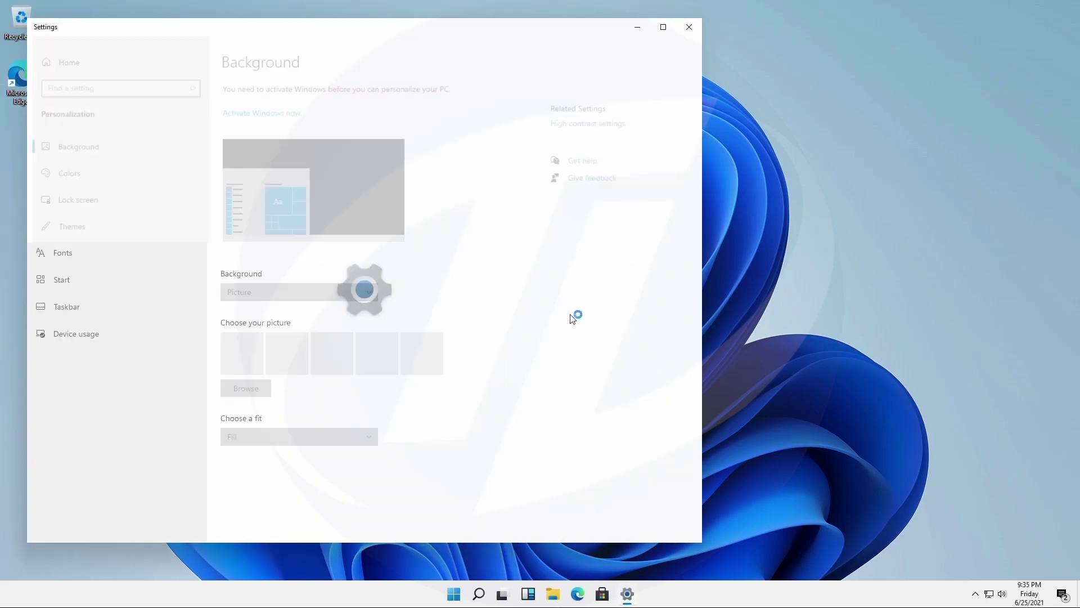
{"action": "left_click", "coordinate": [147, 230]}
{"action": "left_click", "coordinate": [590, 198]}
{"action": "left_click", "coordinate": [106, 141]}
{"action": "left_click", "coordinate": [106, 151]}
{"action": "left_click", "coordinate": [106, 161]}
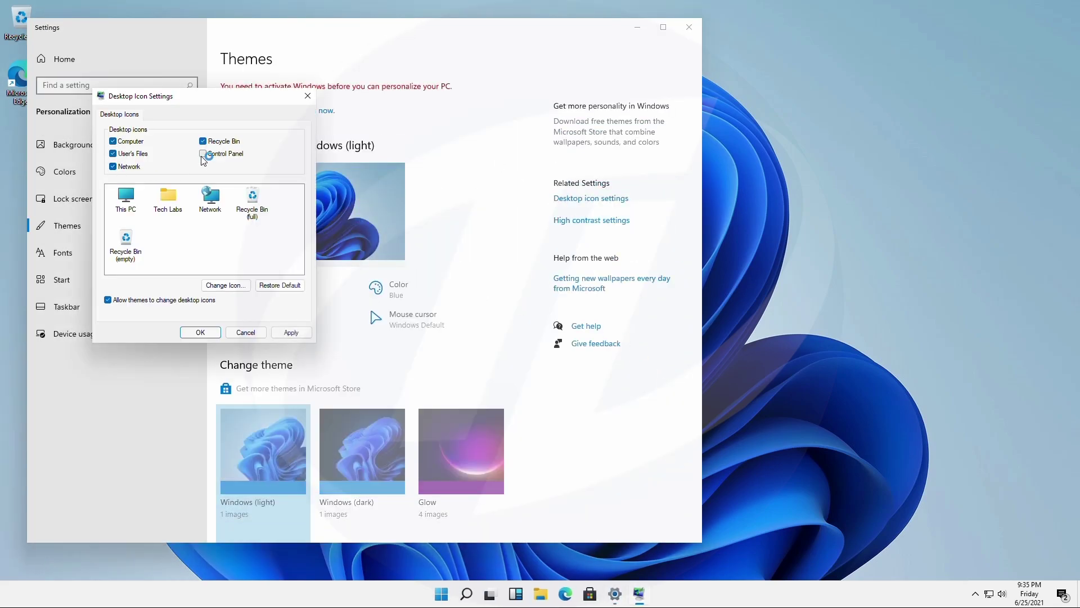
{"action": "left_click", "coordinate": [204, 151]}
{"action": "left_click", "coordinate": [194, 333]}
{"action": "left_click", "coordinate": [689, 27]}
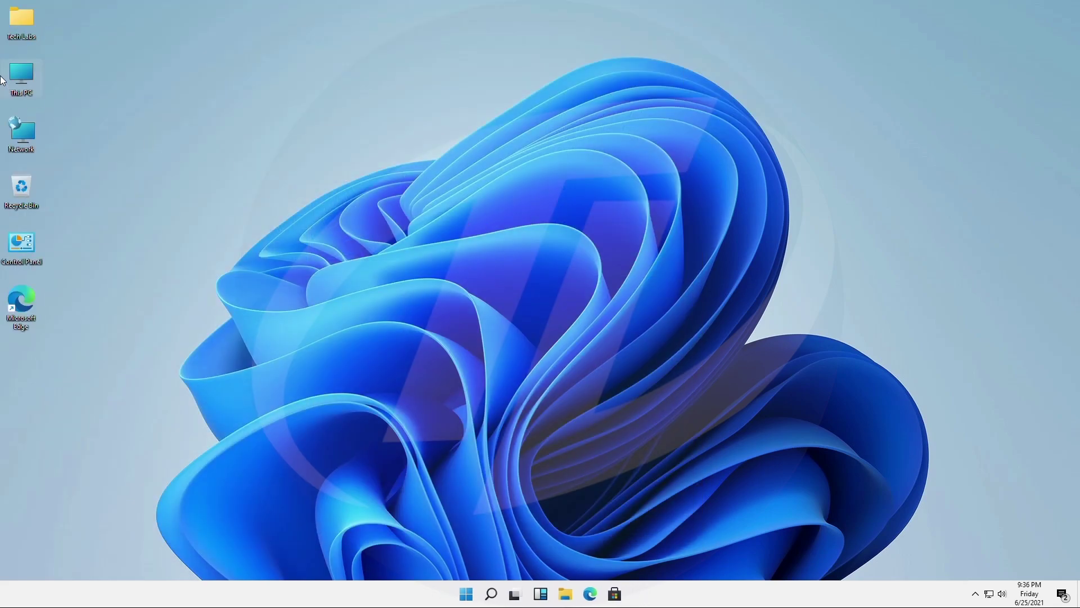
- Examine the available drives in This PC and close the window
{"action": "double_click", "coordinate": [33, 82]}
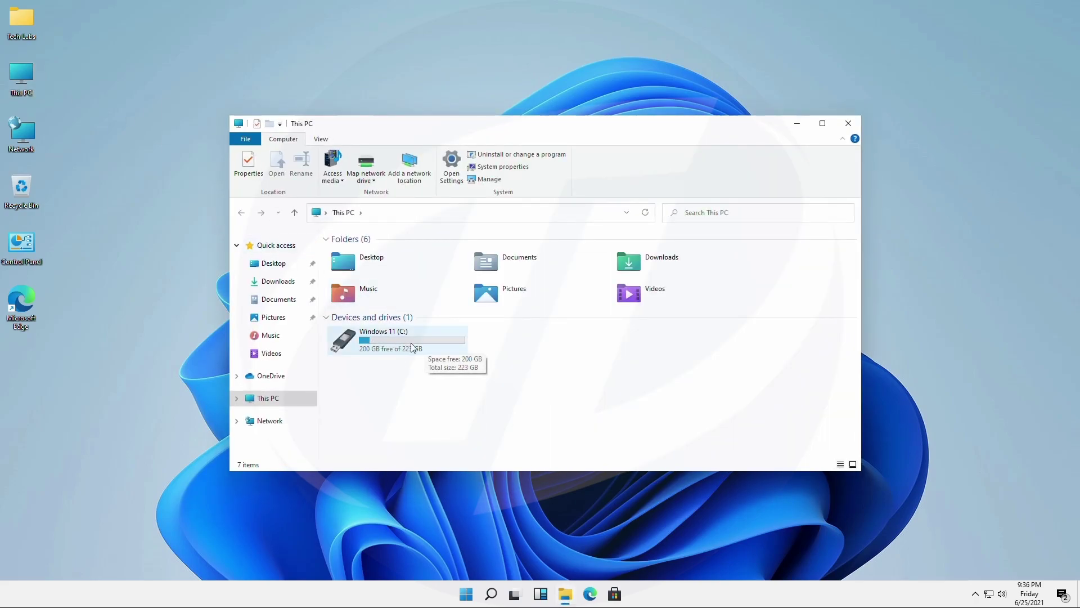
{"action": "left_click", "coordinate": [848, 123]}
{"action": "right_click", "coordinate": [668, 211]}
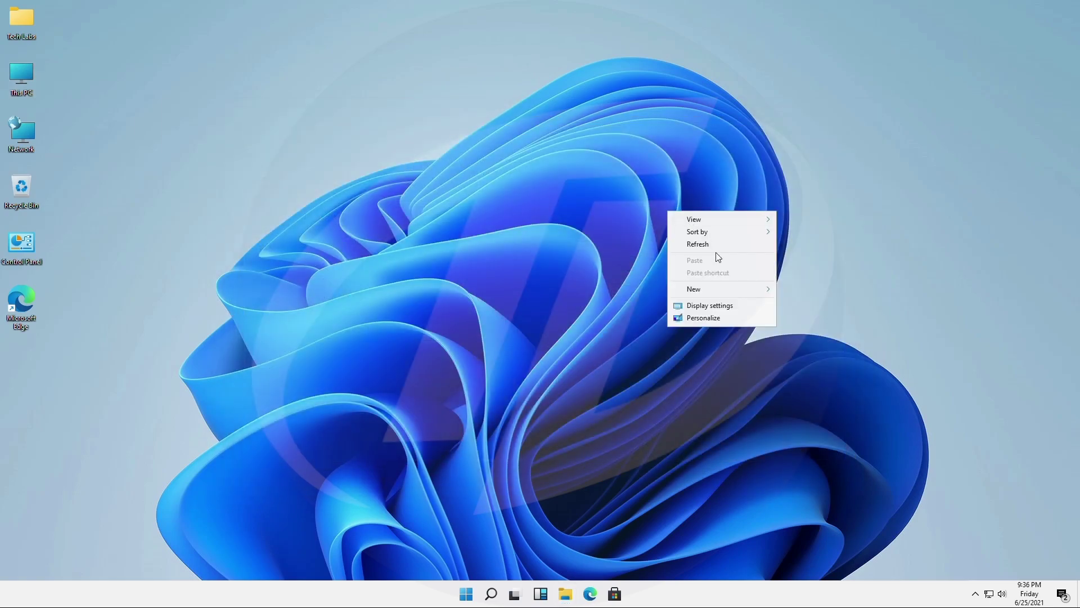
- Open Settings maximized and review the System pages for Sound, Notifications & actions, Focus assist, Power & sleep and Storage
{"action": "key", "text": "super"}
{"action": "left_click", "coordinate": [677, 265]}
{"action": "double_click", "coordinate": [653, 32]}
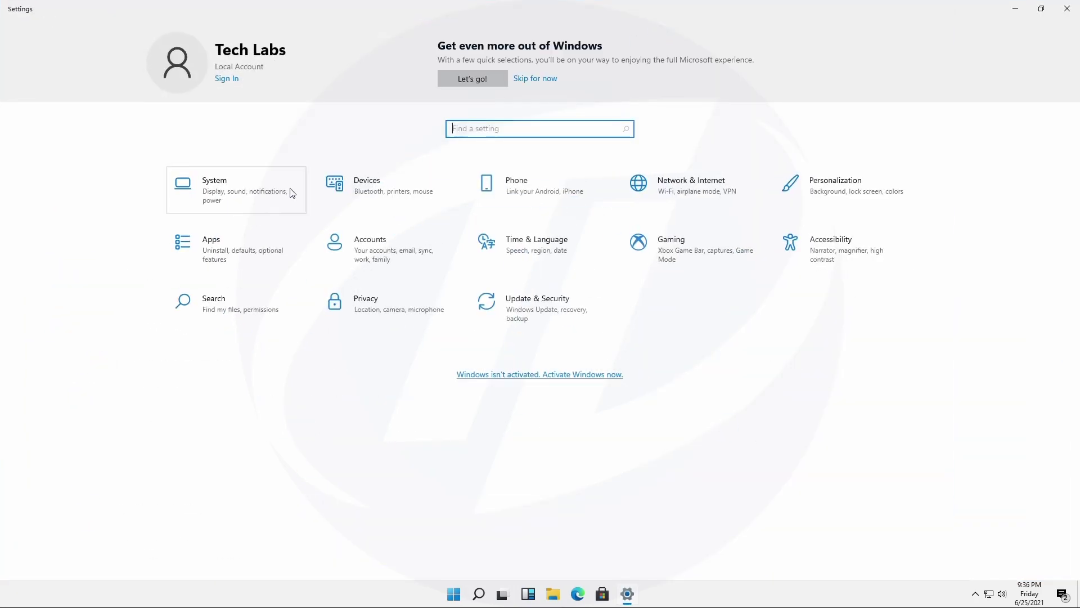
{"action": "left_click", "coordinate": [291, 193]}
{"action": "left_click", "coordinate": [109, 155]}
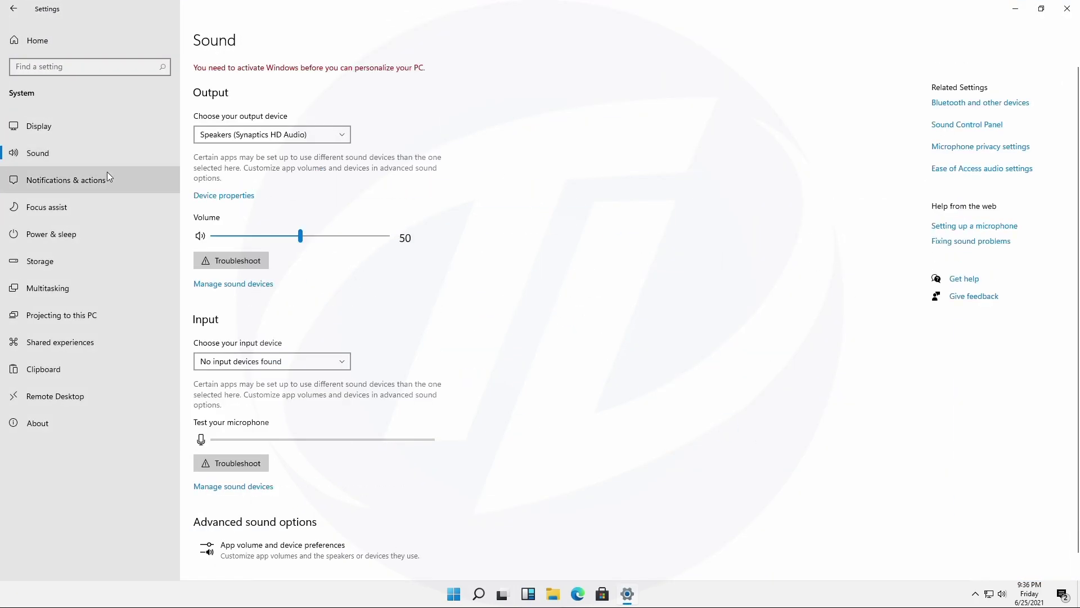
{"action": "left_click", "coordinate": [106, 181]}
{"action": "left_click", "coordinate": [94, 210]}
{"action": "left_click", "coordinate": [90, 234]}
{"action": "left_click", "coordinate": [83, 261]}
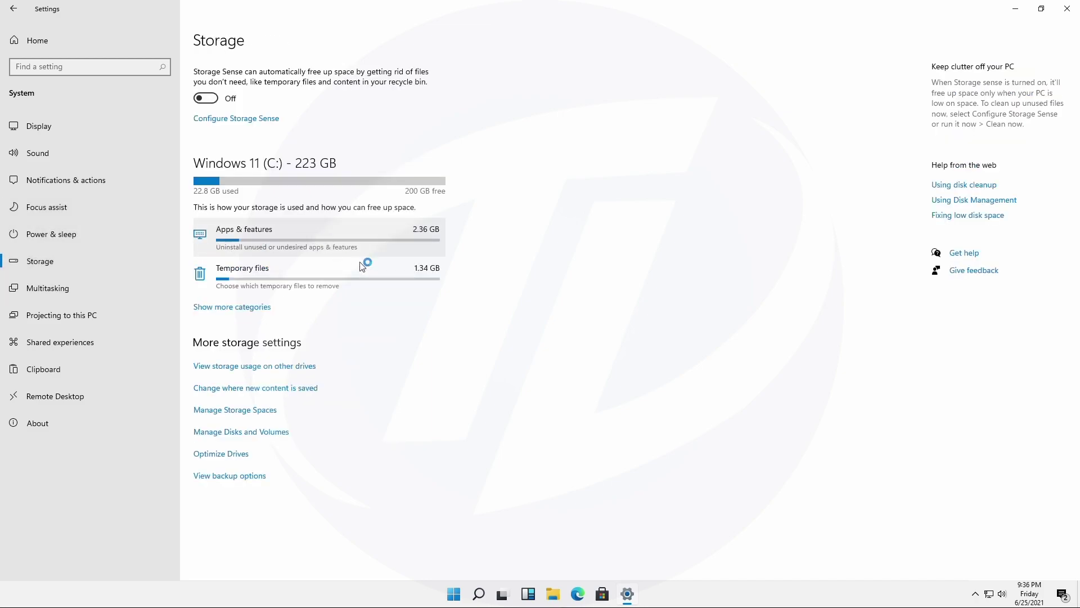
- Review the remaining System pages from Multitasking to Remote Desktop, check the device and Windows specifications under About, and close Settings
{"action": "left_click", "coordinate": [85, 282]}
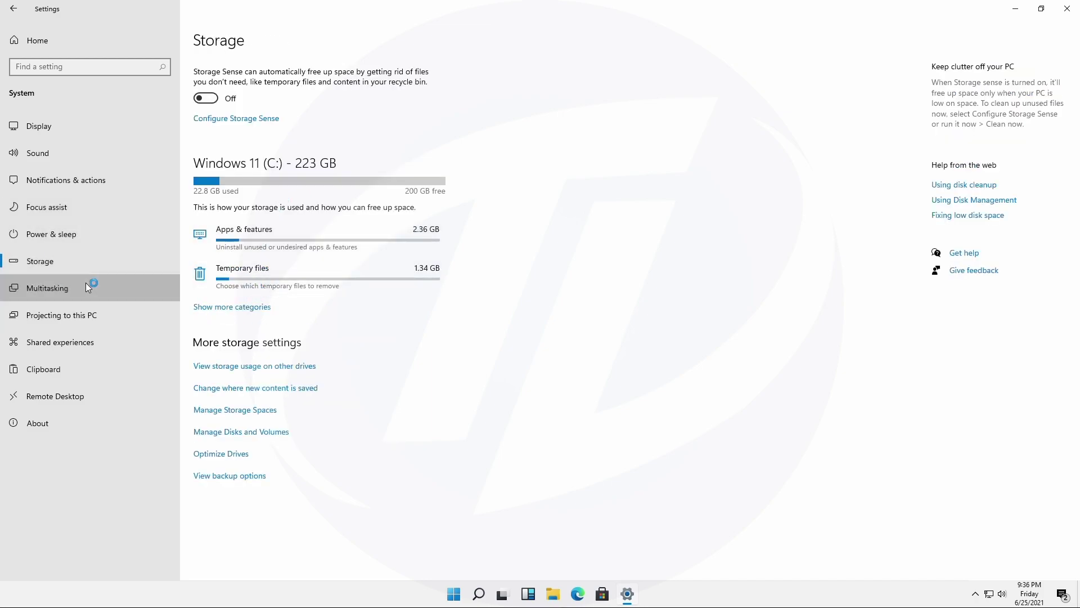
{"action": "left_click", "coordinate": [94, 315]}
{"action": "left_click", "coordinate": [102, 350]}
{"action": "left_click", "coordinate": [102, 366]}
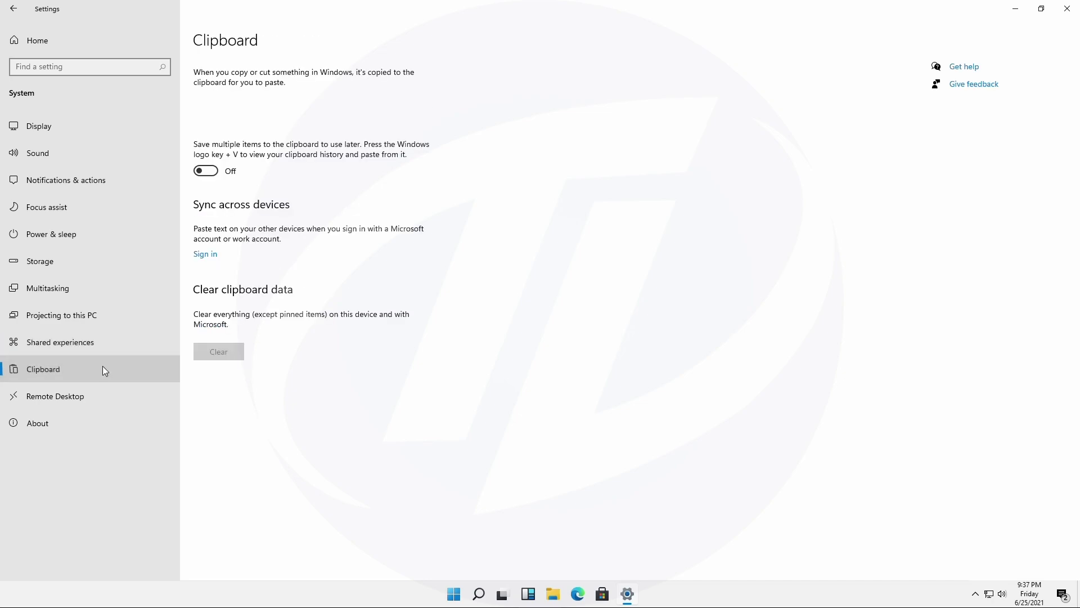
{"action": "left_click", "coordinate": [96, 398]}
{"action": "left_click", "coordinate": [86, 421]}
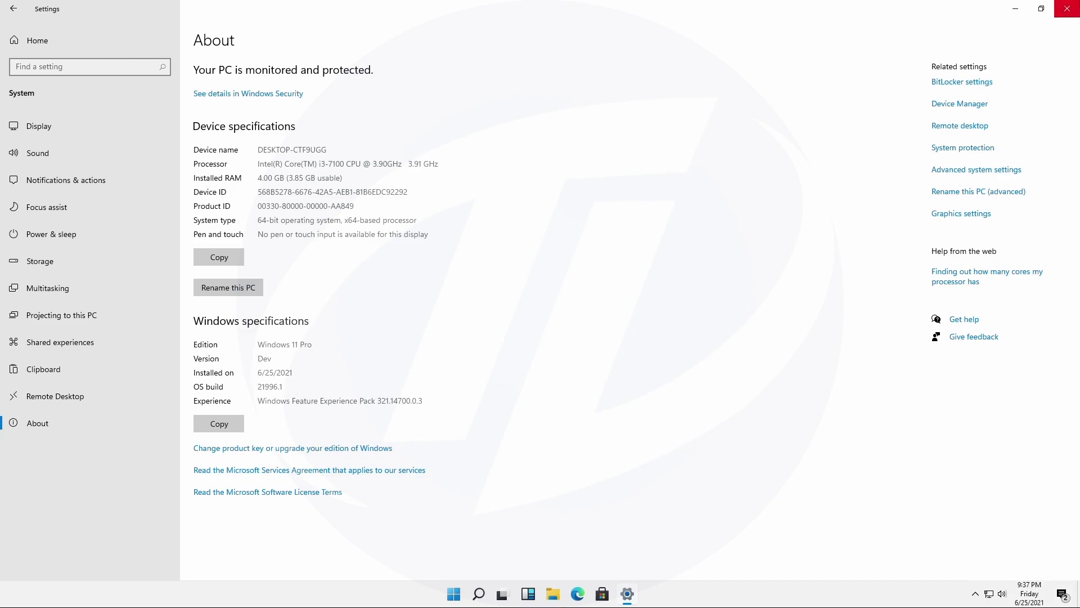
{"action": "left_click", "coordinate": [1067, 7]}
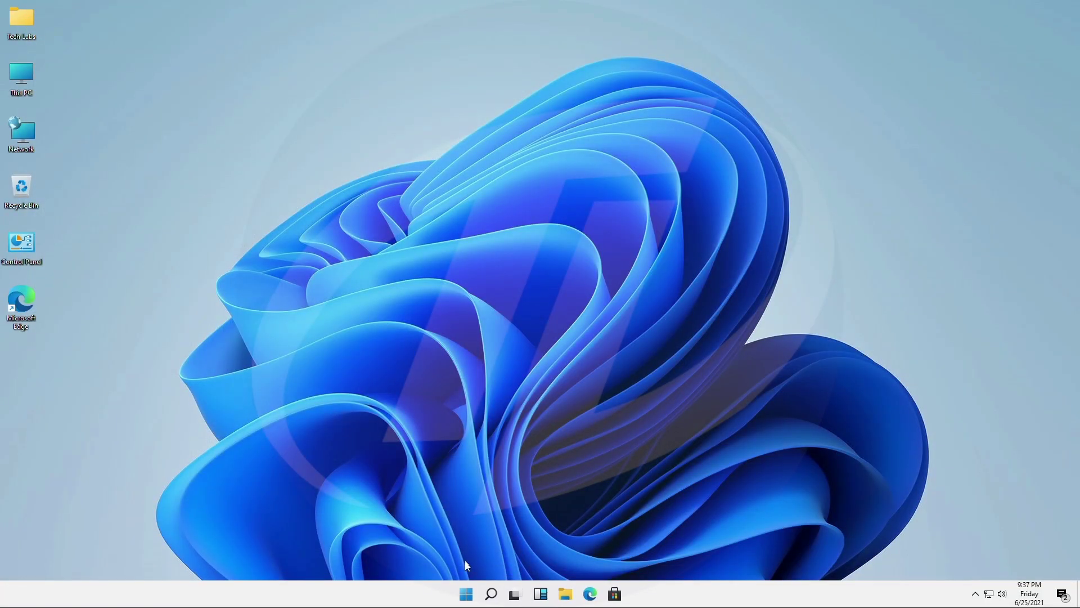
- Open the Start menu and view the second page of pinned apps
{"action": "left_click", "coordinate": [466, 593]}
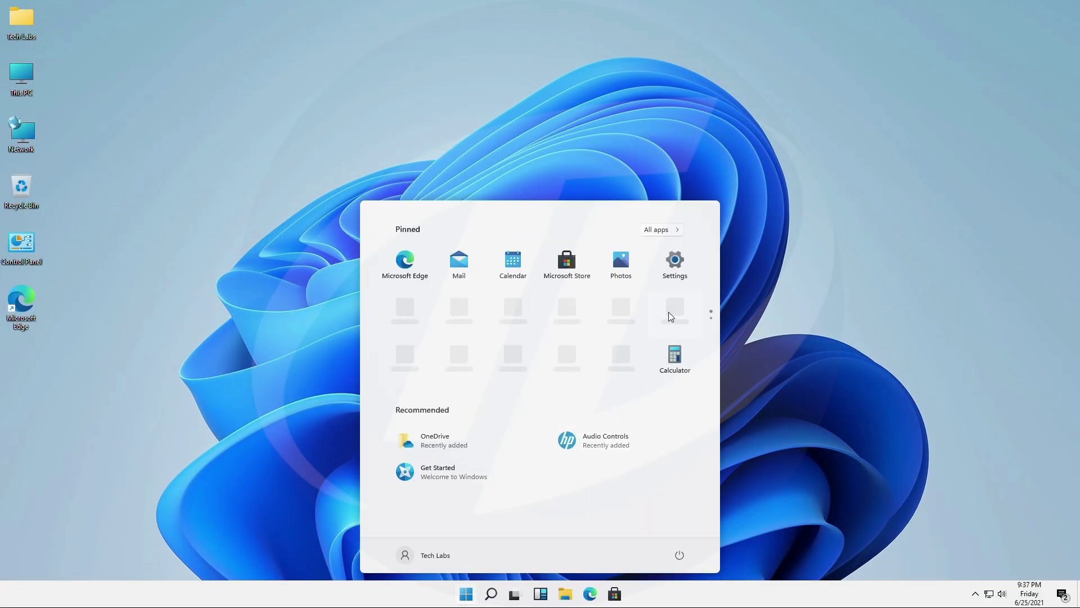
{"action": "scroll", "coordinate": [671, 316], "scroll_direction": "down", "scroll_amount": 1}
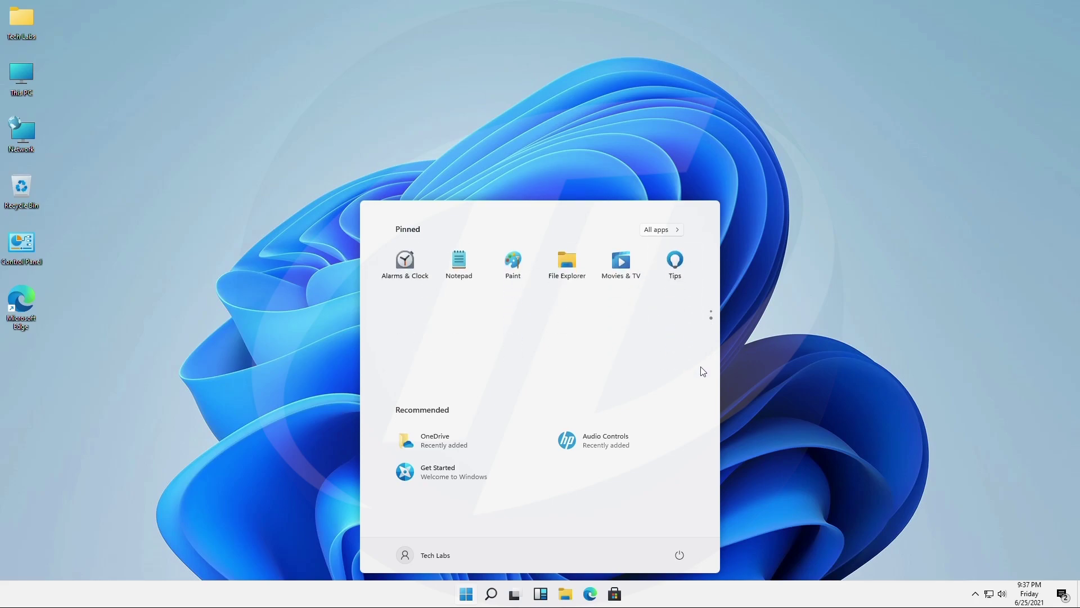